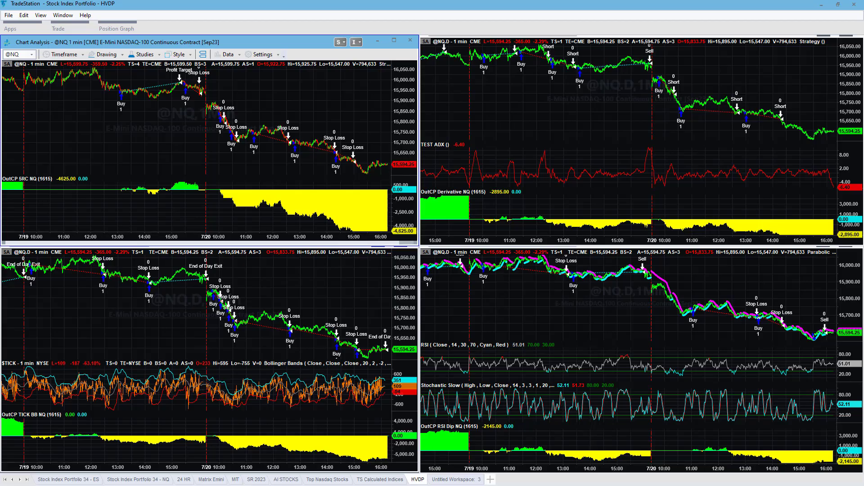
pyautogui.rightClick(85, 118)
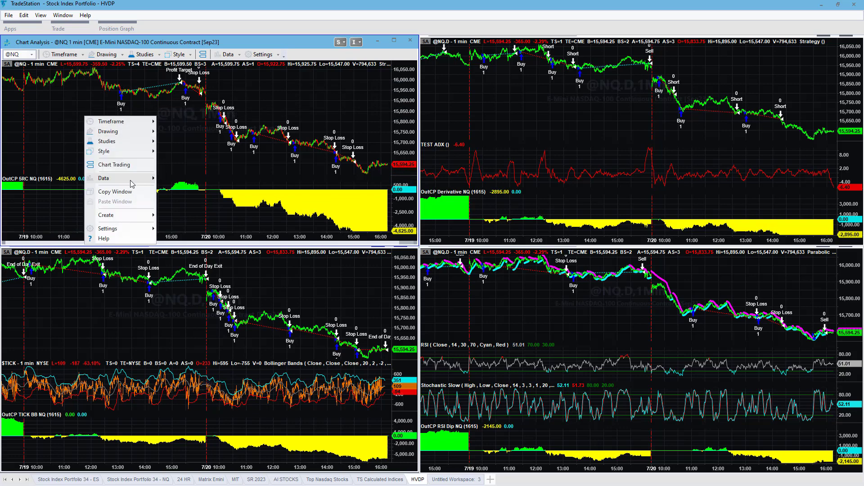
pyautogui.moveTo(132, 182)
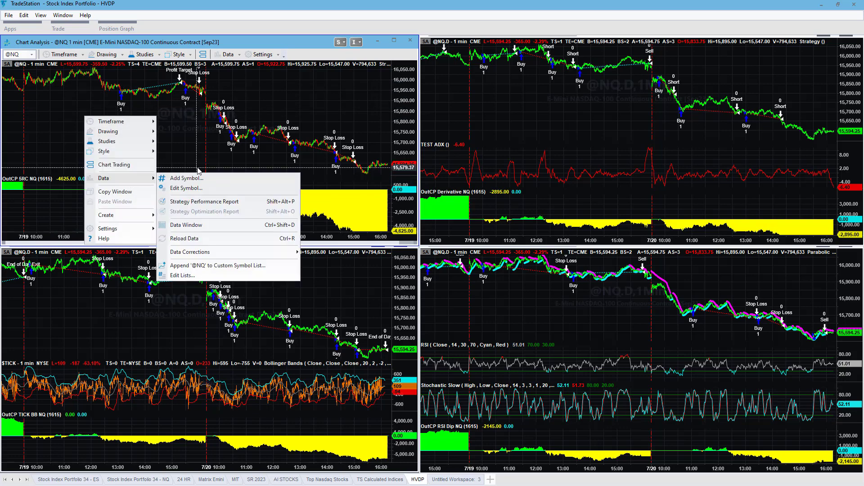
pyautogui.click(220, 205)
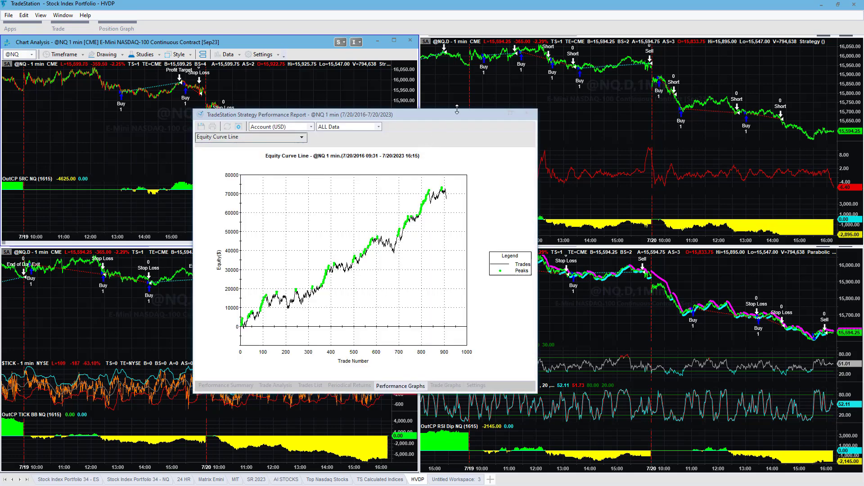
pyautogui.moveTo(441, 118); pyautogui.dragTo(302, 77)
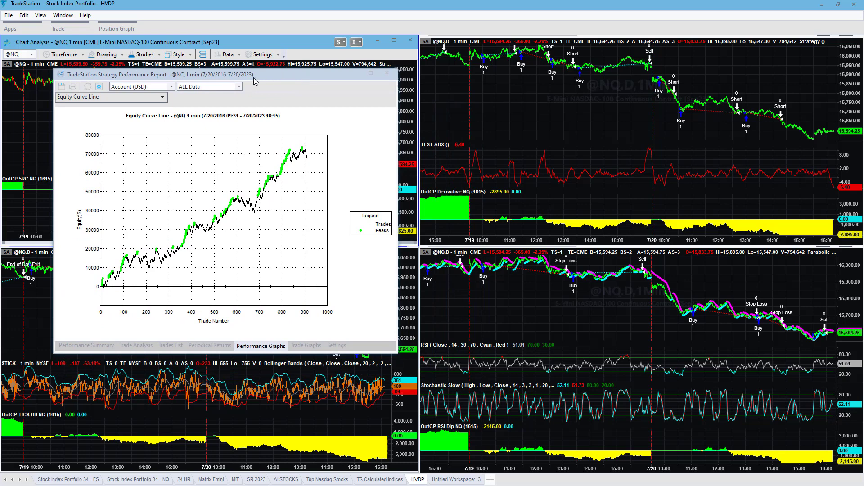
pyautogui.moveTo(253, 78); pyautogui.dragTo(624, 85)
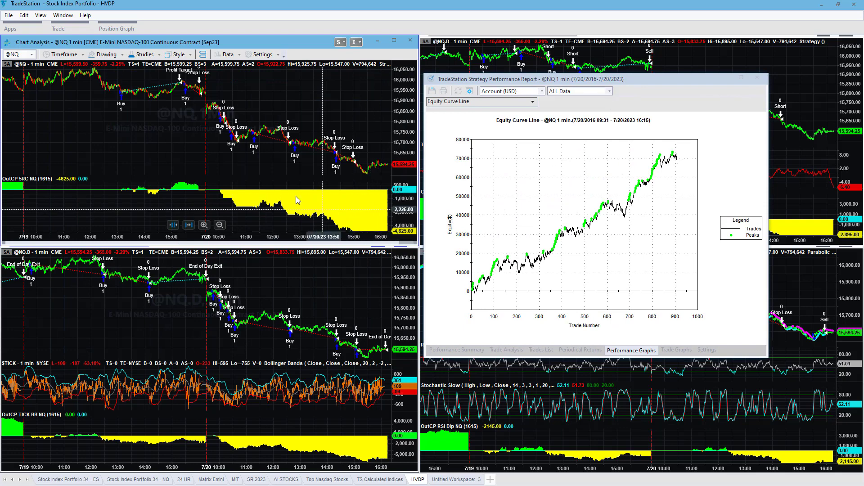
pyautogui.moveTo(474, 300)
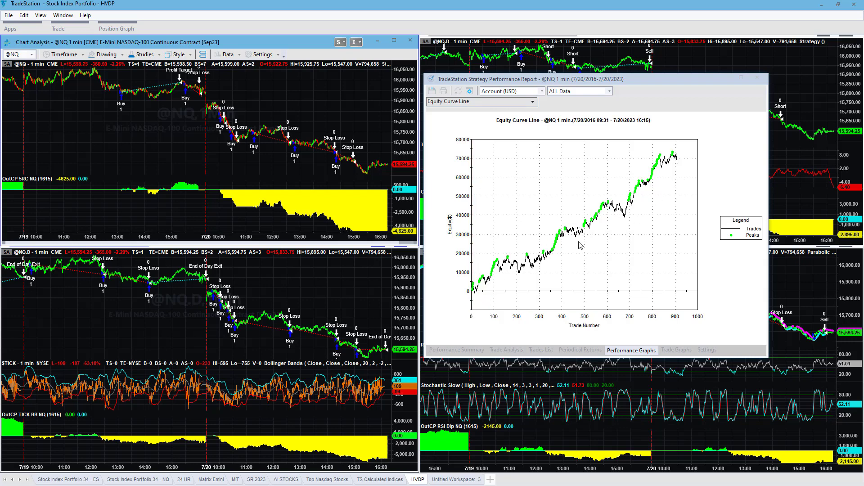
# Show the report's Performance Summary and examine the trade-close maximum drawdown
pyautogui.click(457, 350)
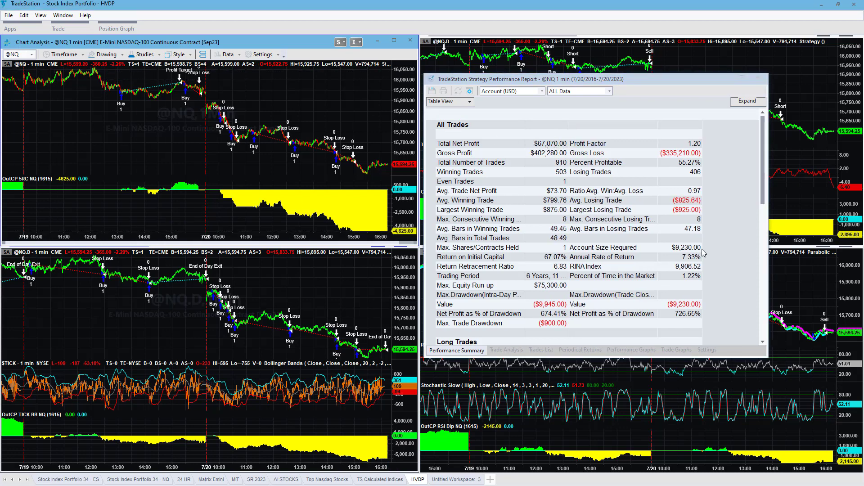
pyautogui.click(690, 304)
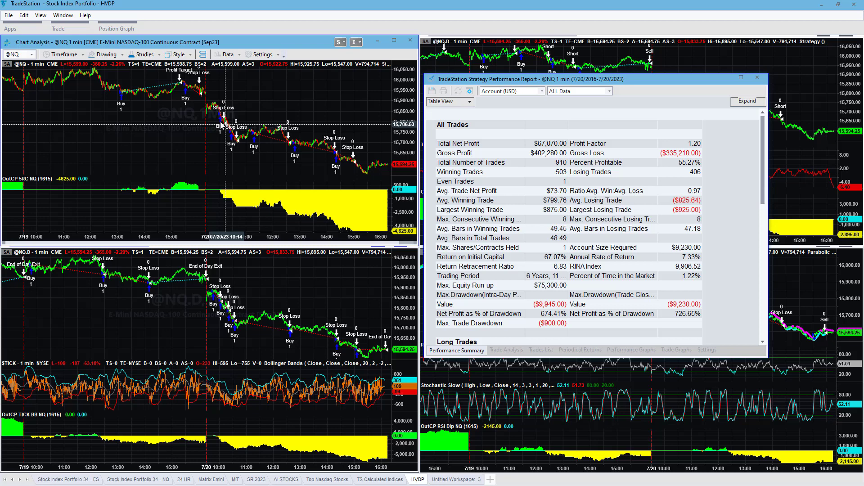
pyautogui.doubleClick(277, 43)
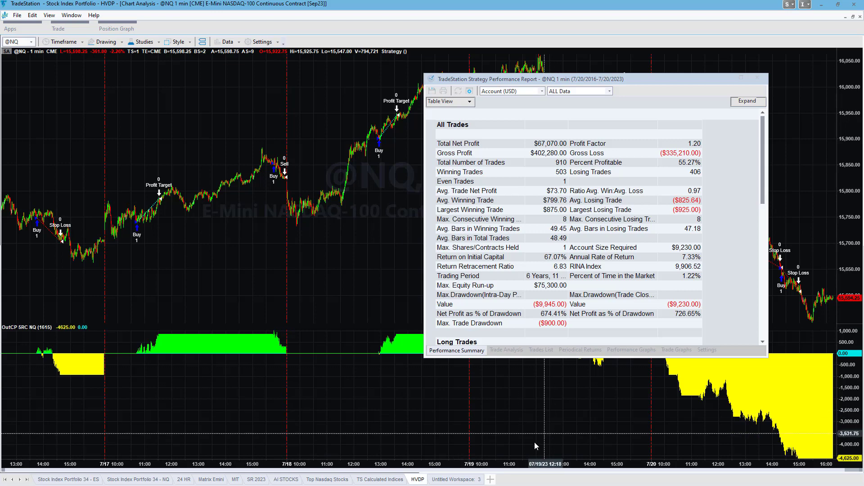
pyautogui.moveTo(444, 450)
pyautogui.click(411, 453)
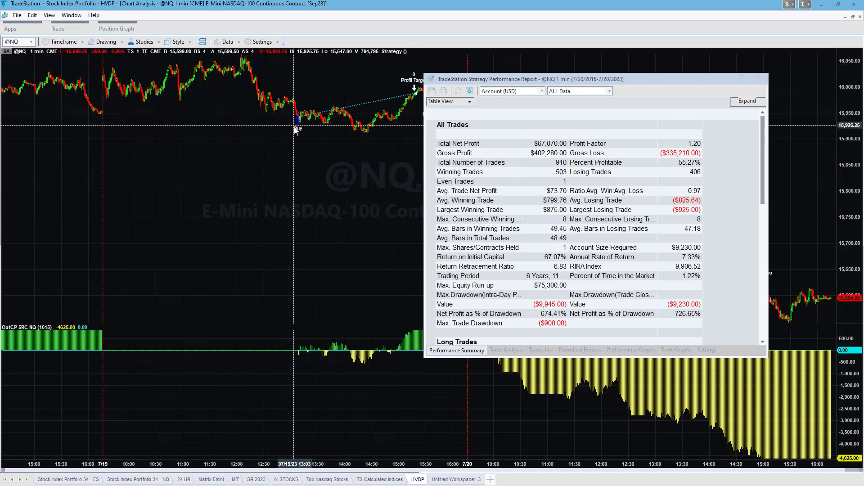
pyautogui.click(632, 350)
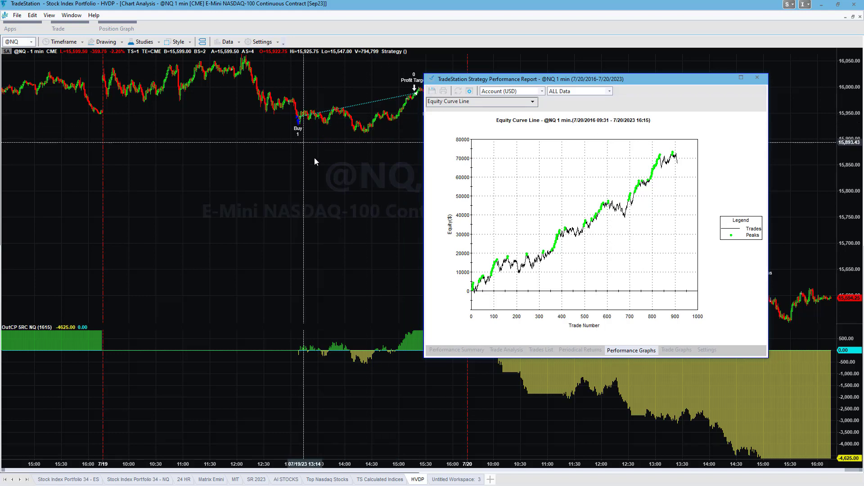
pyautogui.moveTo(630, 223); pyautogui.dragTo(697, 172)
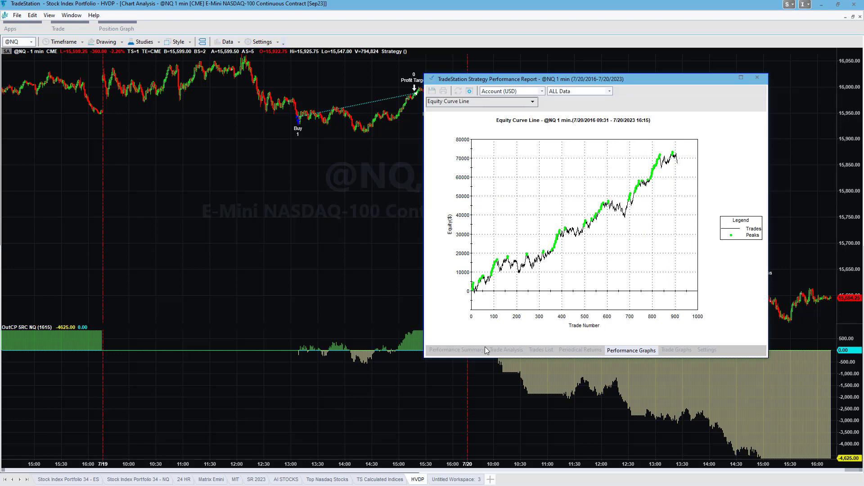
pyautogui.click(456, 351)
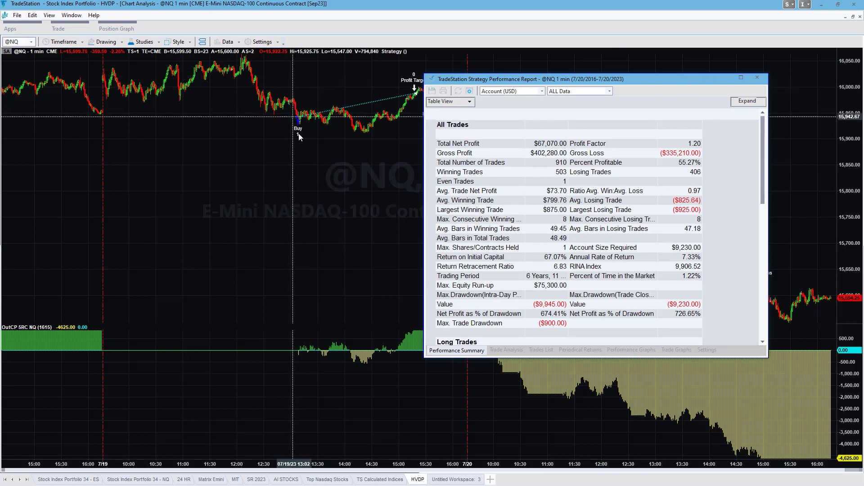
pyautogui.click(629, 350)
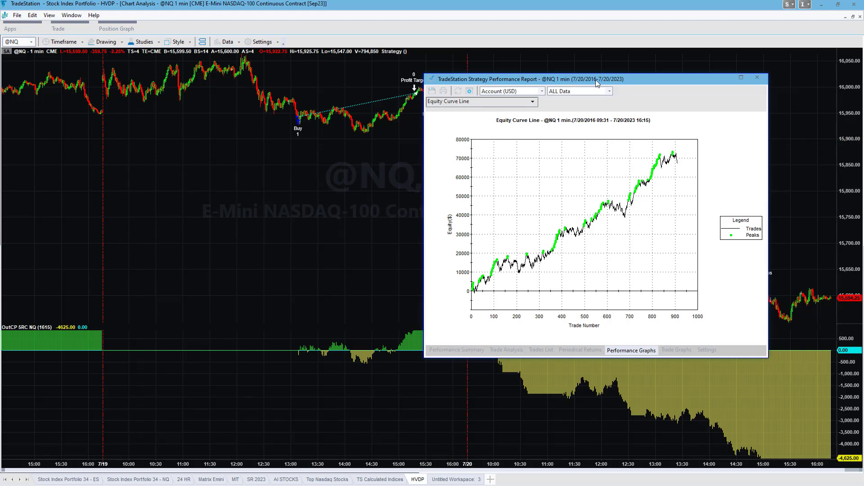
pyautogui.moveTo(472, 259)
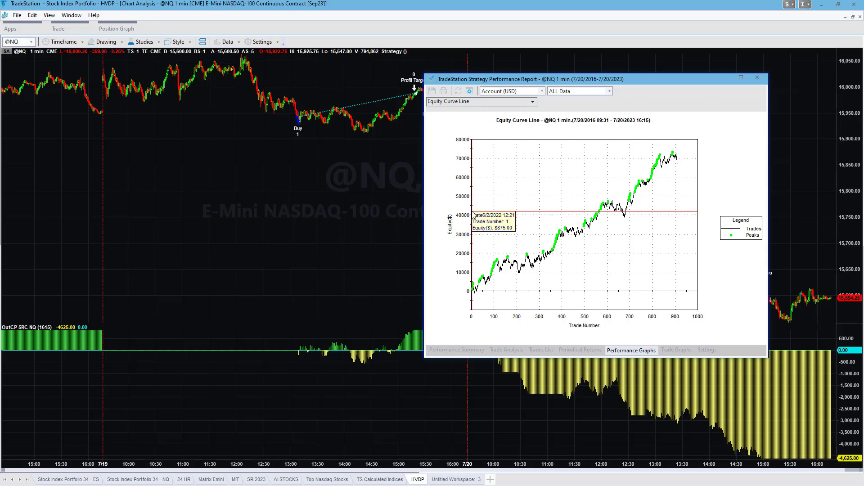
pyautogui.click(761, 78)
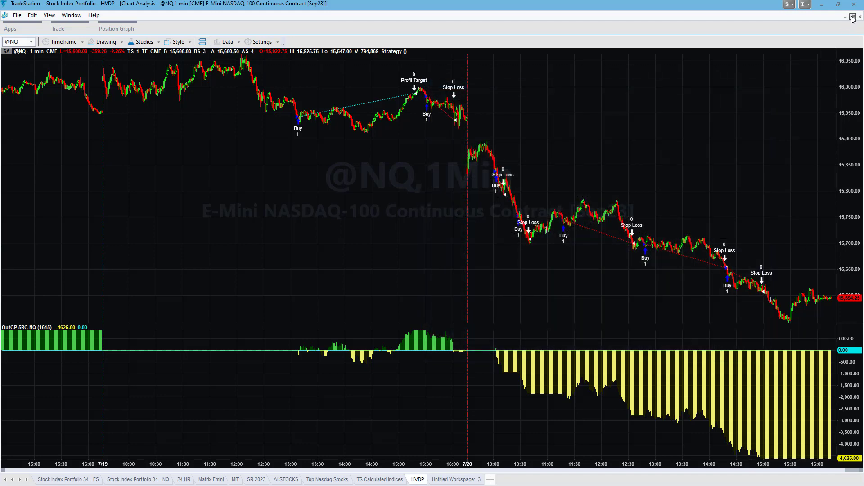
pyautogui.click(852, 17)
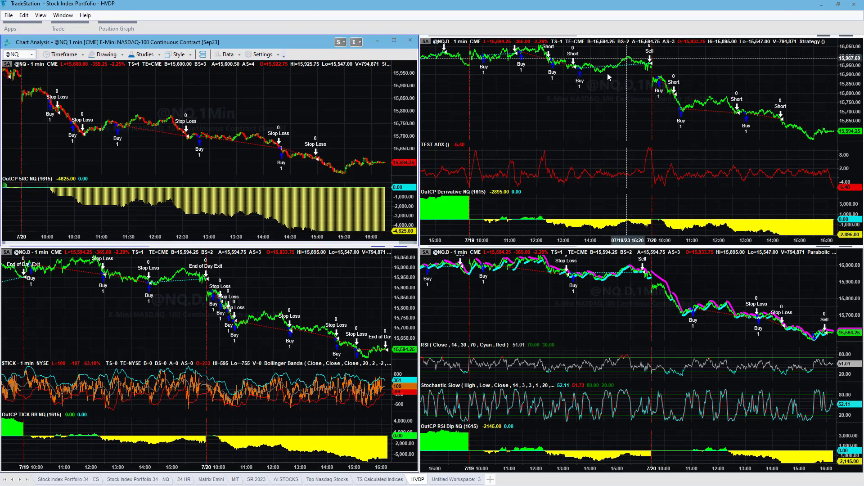
pyautogui.click(306, 317)
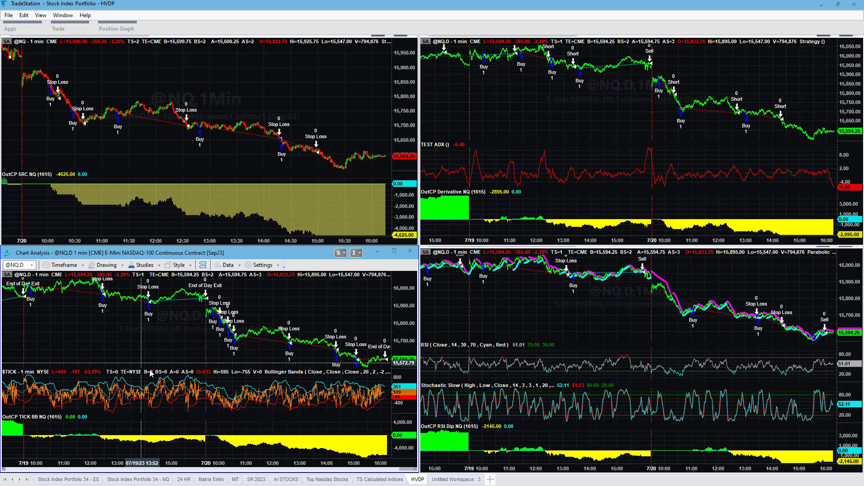
pyautogui.rightClick(124, 332)
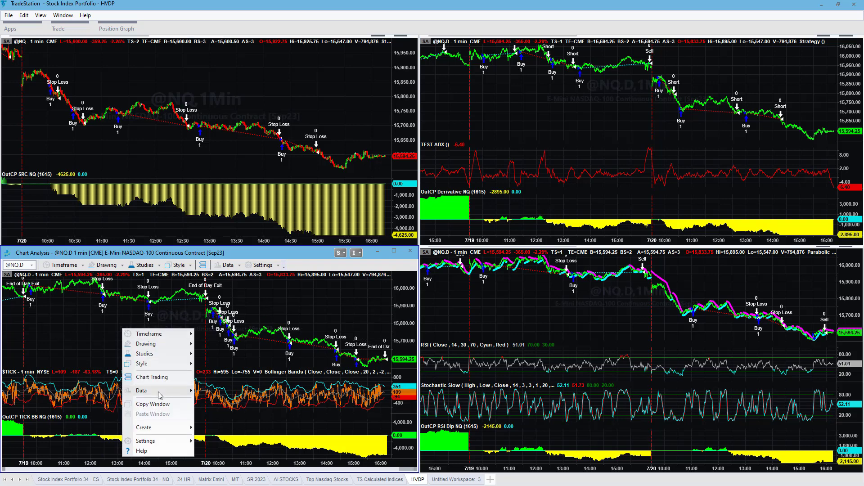
pyautogui.moveTo(160, 391)
pyautogui.click(247, 316)
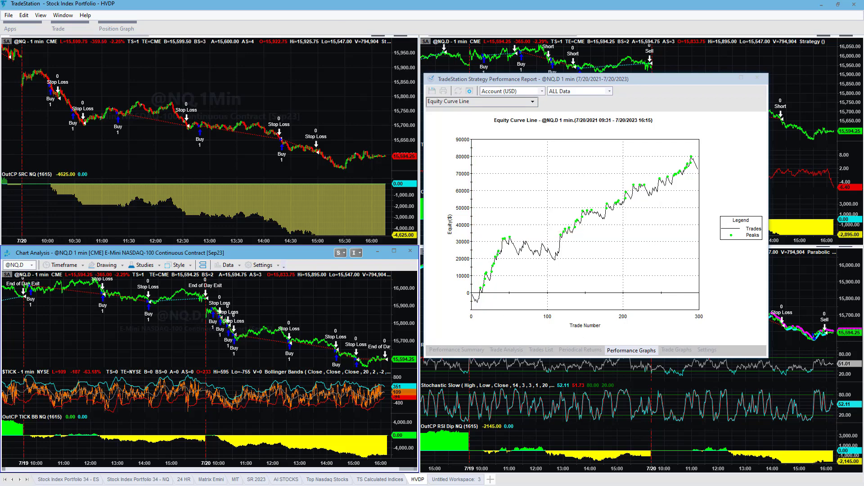
# Review total net profit in this report's Performance Summary and return to the equity curve graph
pyautogui.click(456, 350)
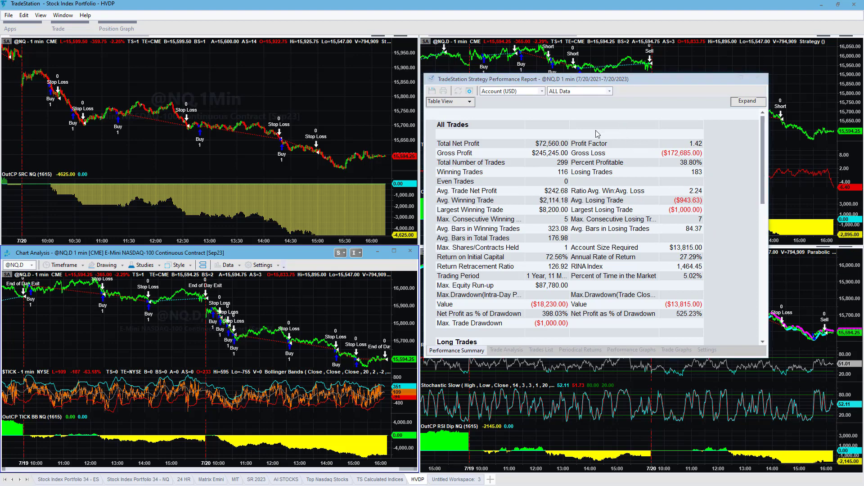
pyautogui.click(558, 146)
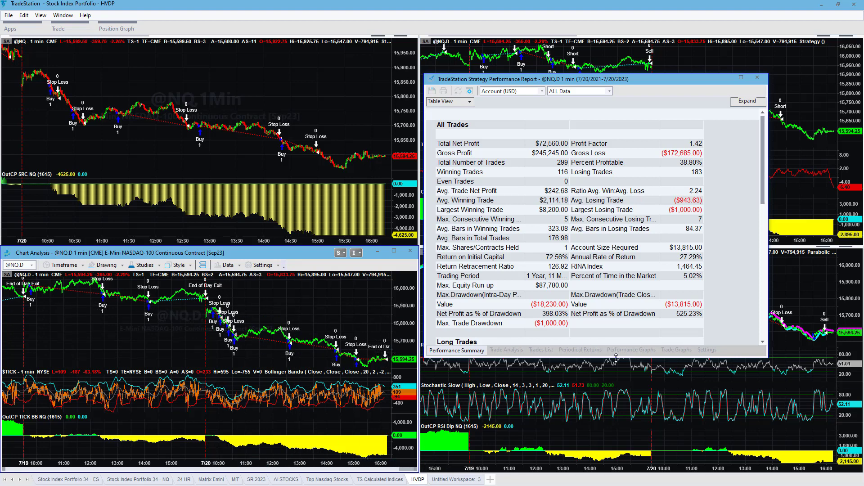
pyautogui.click(631, 351)
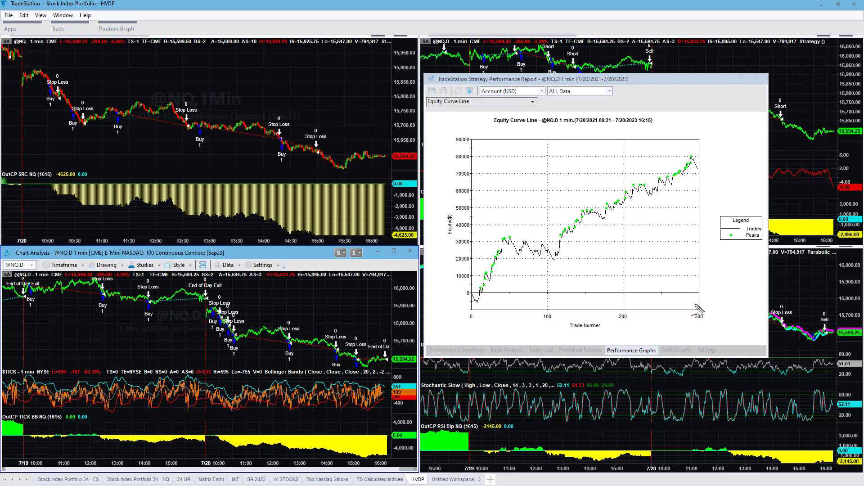
# Mark the rise of the equity curve from its start to its peak with freehand magenta lines, and clear the markings
pyautogui.moveTo(690, 157); pyautogui.dragTo(603, 219)
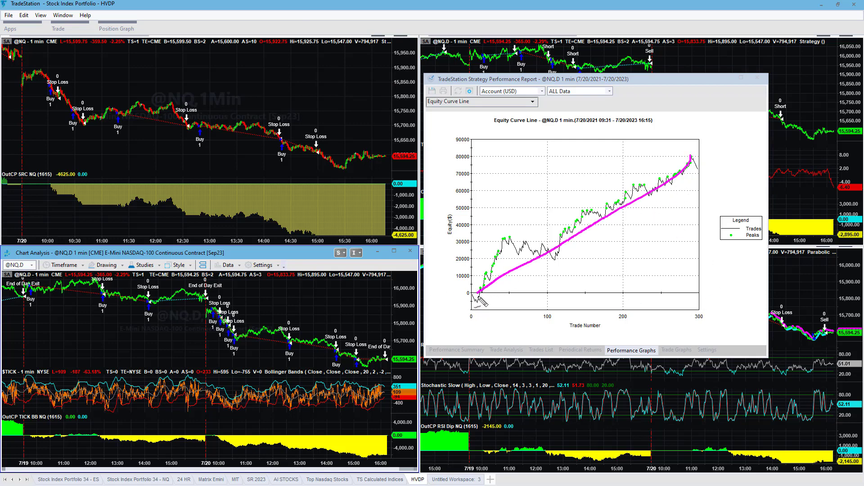
pyautogui.moveTo(478, 302)
pyautogui.mouseDown()
pyautogui.moveTo(193, 21)
pyautogui.moveTo(486, 298)
pyautogui.moveTo(696, 157)
pyautogui.mouseUp()
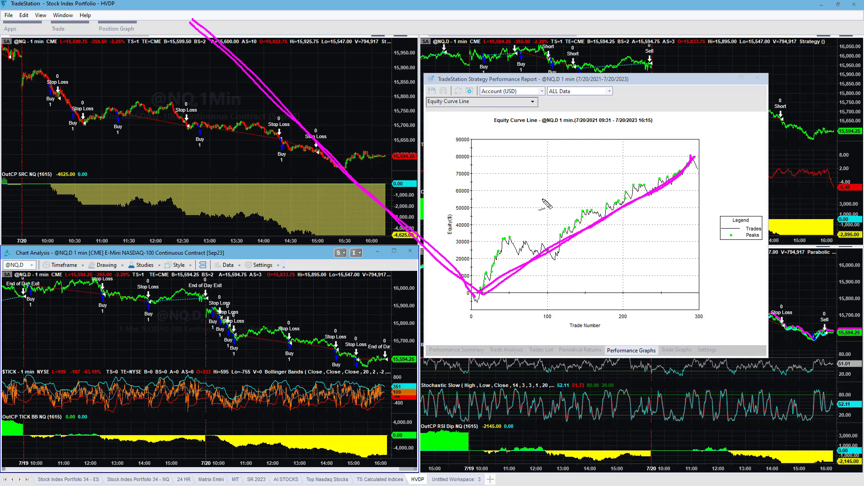
pyautogui.moveTo(479, 300); pyautogui.dragTo(466, 342)
pyautogui.moveTo(481, 306)
pyautogui.mouseDown()
pyautogui.moveTo(463, 311)
pyautogui.moveTo(480, 315)
pyautogui.mouseUp()
pyautogui.moveTo(197, 32)
pyautogui.mouseDown()
pyautogui.moveTo(439, 258)
pyautogui.moveTo(504, 294)
pyautogui.moveTo(705, 180)
pyautogui.moveTo(723, 155)
pyautogui.mouseUp()
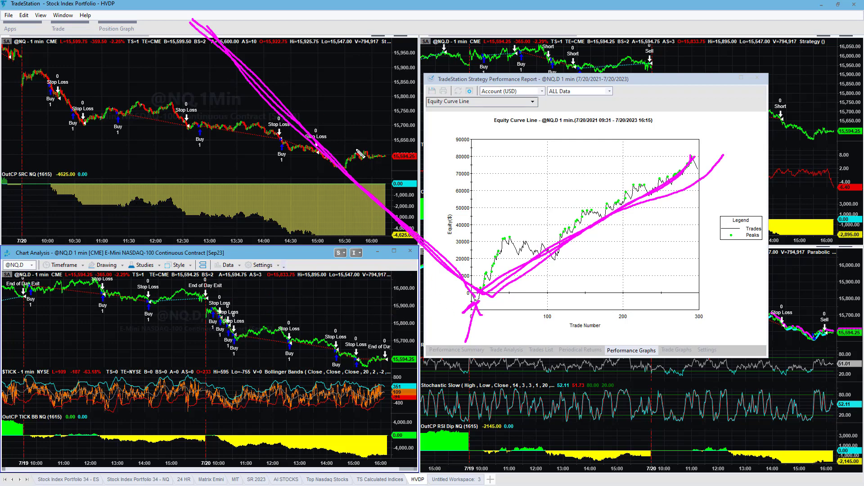
pyautogui.press('Escape')
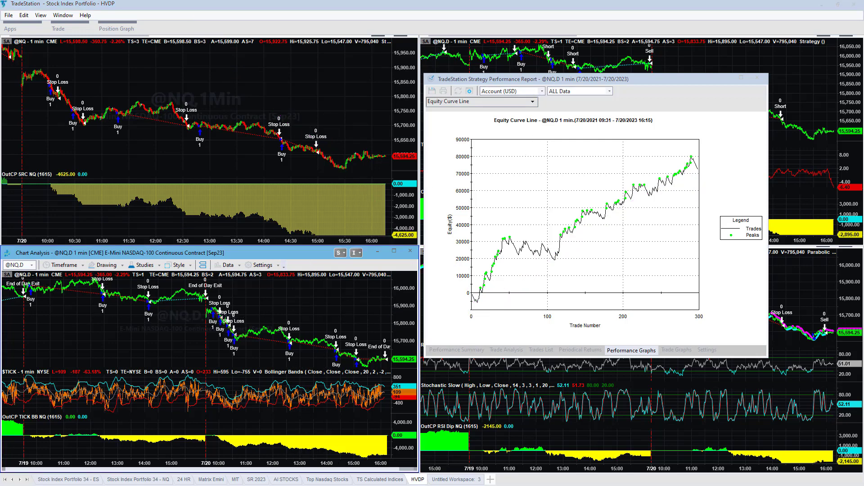
pyautogui.moveTo(162, 175)
pyautogui.mouseDown()
pyautogui.moveTo(185, 239)
pyautogui.moveTo(234, 297)
pyautogui.moveTo(285, 199)
pyautogui.mouseUp()
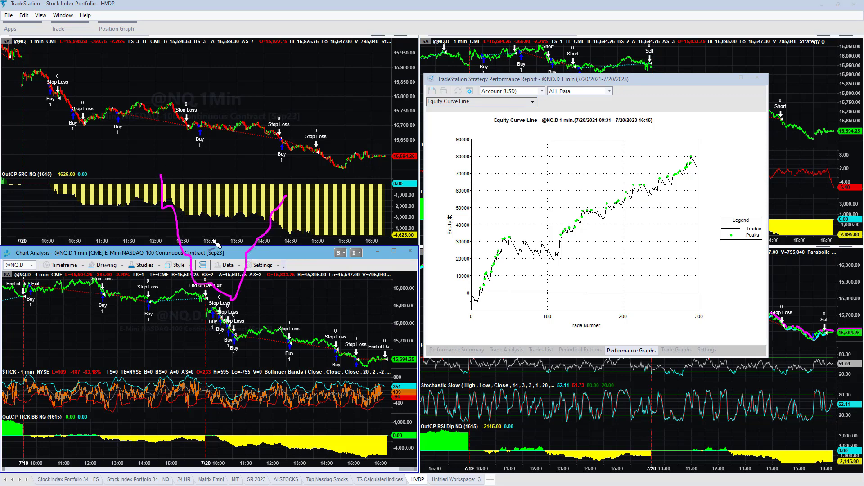
pyautogui.moveTo(235, 305)
pyautogui.mouseDown()
pyautogui.moveTo(287, 187)
pyautogui.moveTo(311, 198)
pyautogui.mouseUp()
pyautogui.moveTo(234, 300)
pyautogui.mouseDown()
pyautogui.moveTo(256, 301)
pyautogui.moveTo(283, 266)
pyautogui.moveTo(300, 208)
pyautogui.mouseUp()
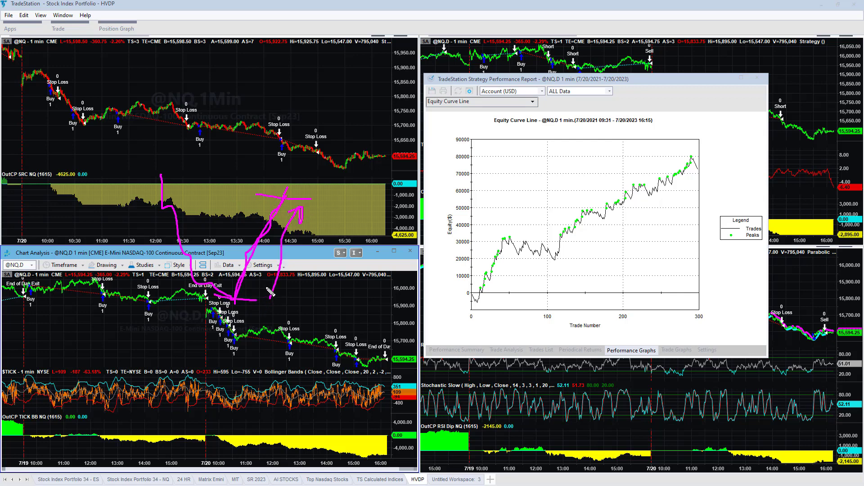
pyautogui.moveTo(266, 286); pyautogui.dragTo(286, 288)
pyautogui.moveTo(233, 291)
pyautogui.mouseDown()
pyautogui.moveTo(311, 127)
pyautogui.moveTo(335, 128)
pyautogui.moveTo(301, 101)
pyautogui.mouseUp()
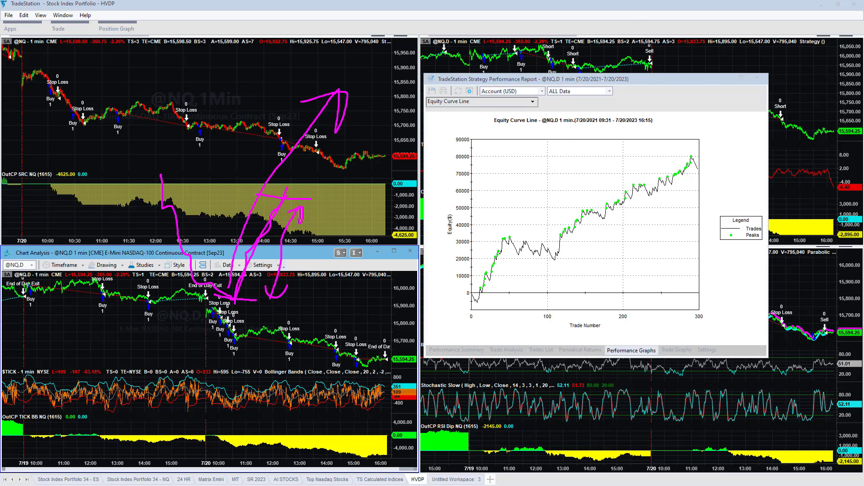
pyautogui.press('Escape')
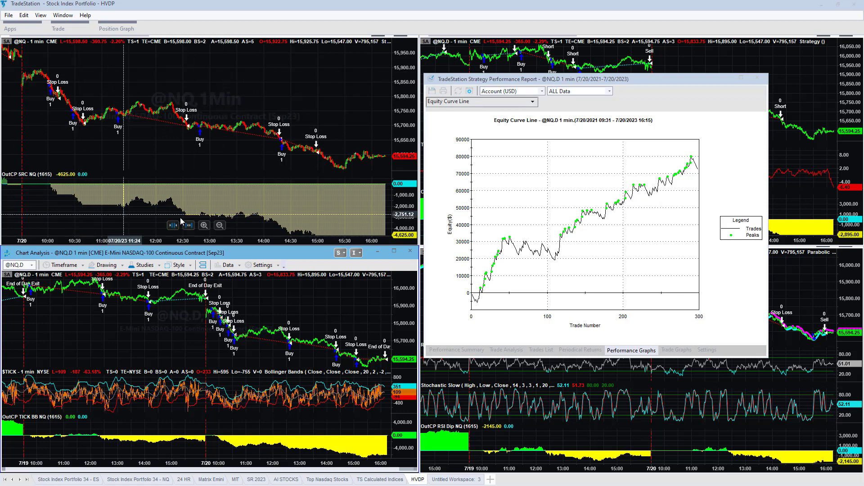
pyautogui.click(183, 97)
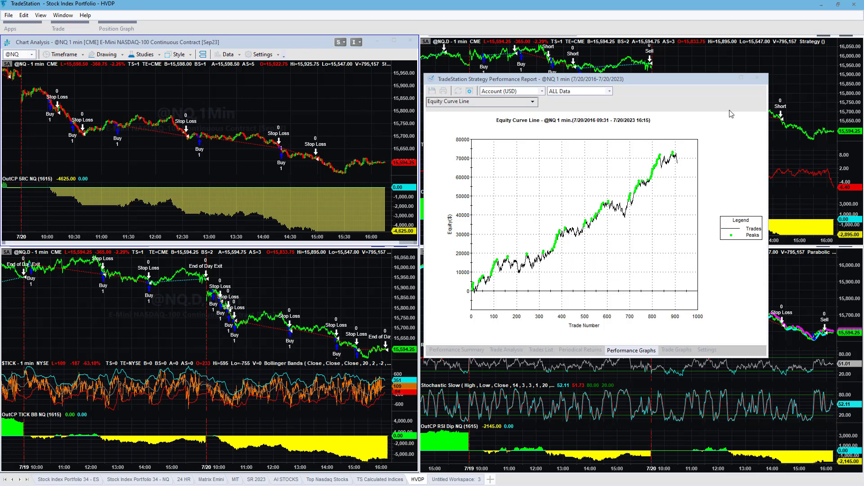
pyautogui.click(320, 290)
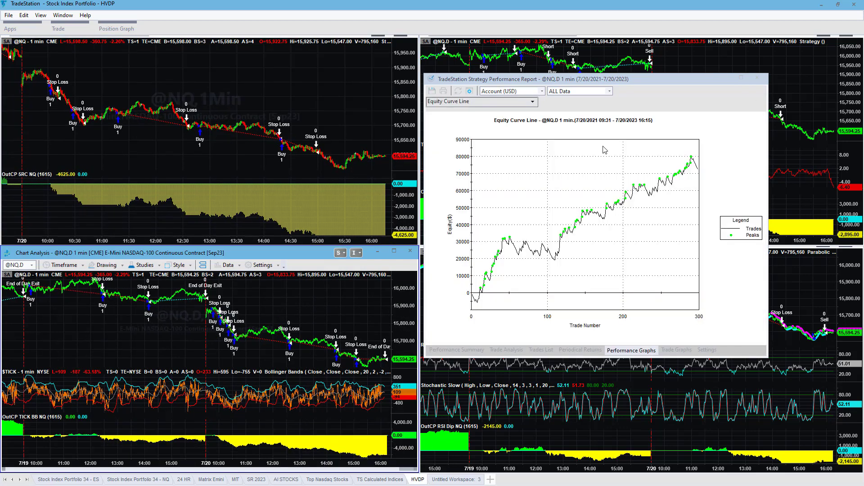
pyautogui.click(631, 78)
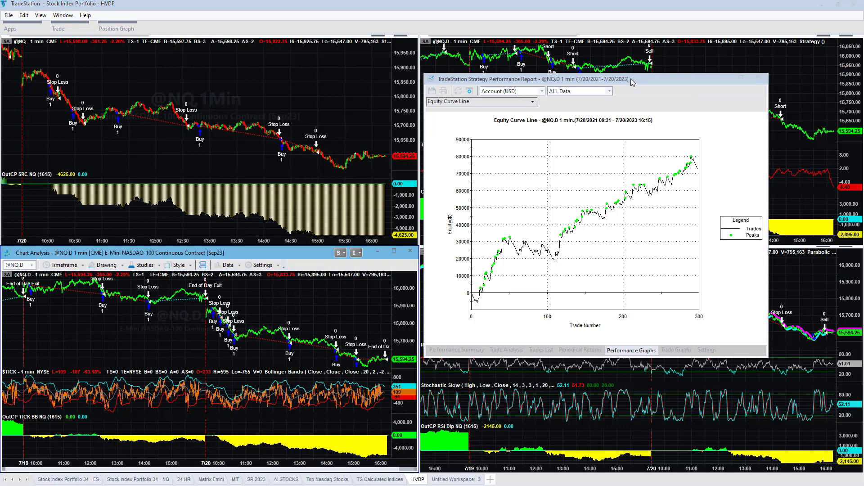
pyautogui.moveTo(631, 78); pyautogui.dragTo(258, 90)
pyautogui.click(542, 115)
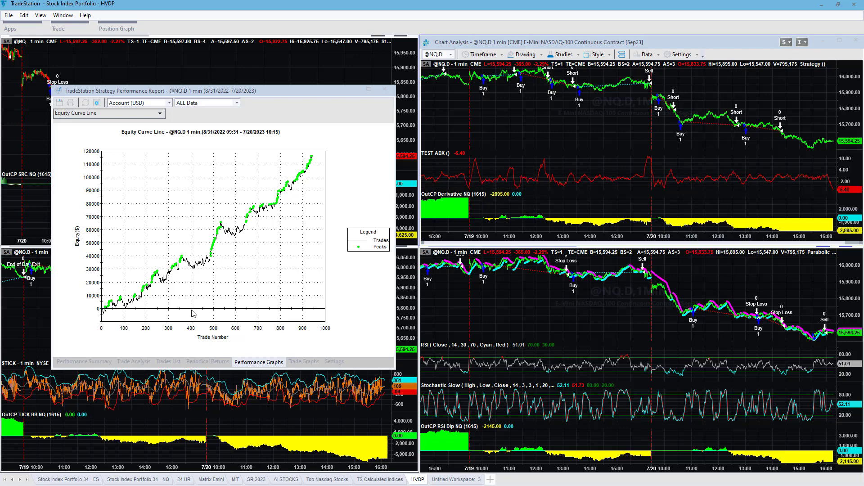
pyautogui.click(84, 362)
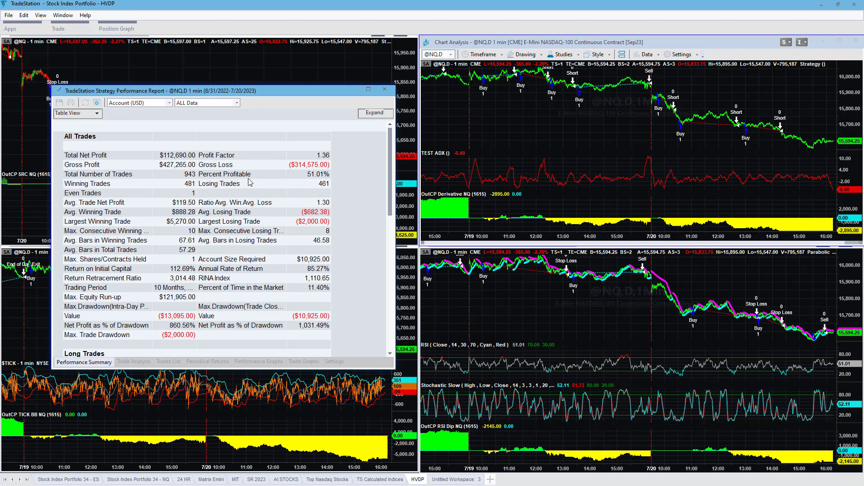
pyautogui.click(188, 204)
pyautogui.click(322, 318)
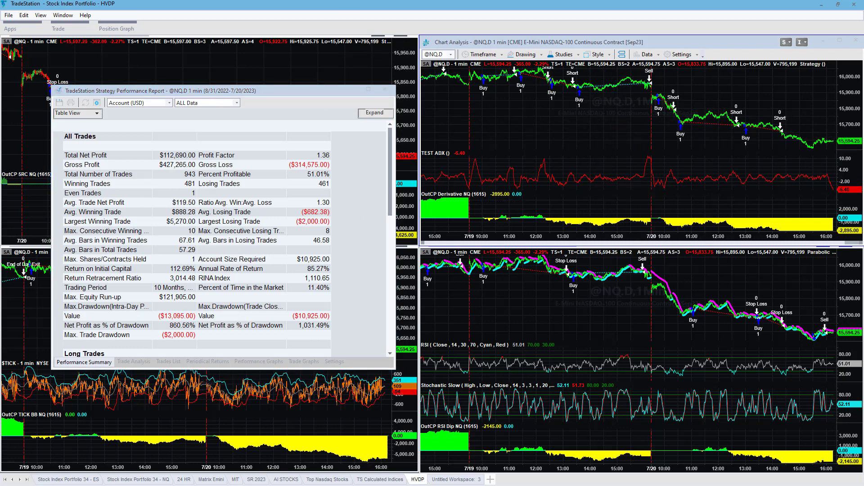
pyautogui.moveTo(340, 125)
pyautogui.mouseDown()
pyautogui.moveTo(248, 111)
pyautogui.moveTo(77, 258)
pyautogui.moveTo(313, 337)
pyautogui.moveTo(333, 137)
pyautogui.moveTo(323, 115)
pyautogui.mouseUp()
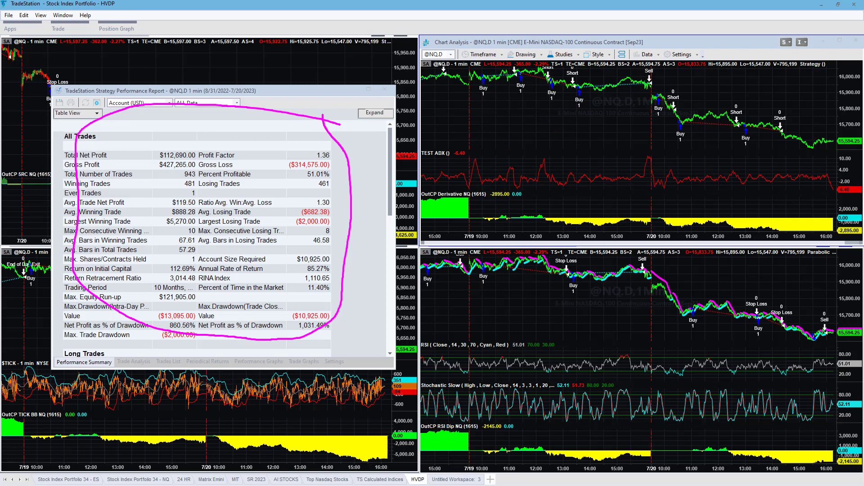
pyautogui.press('Escape')
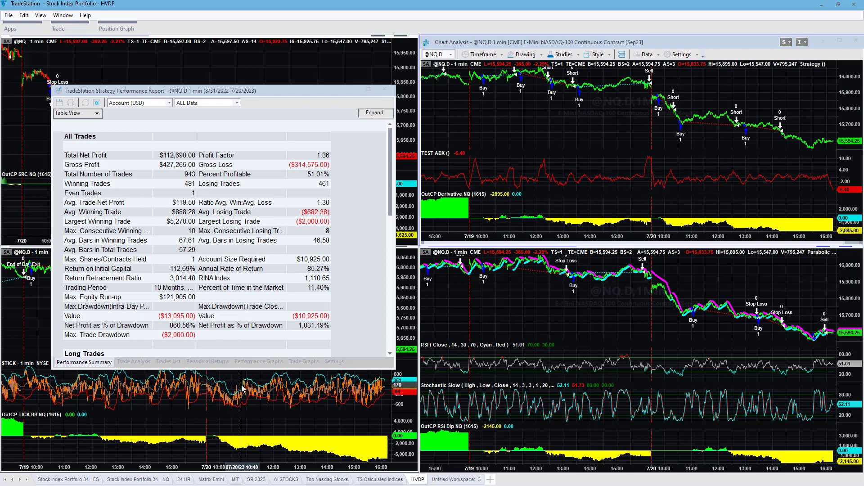
pyautogui.click(250, 364)
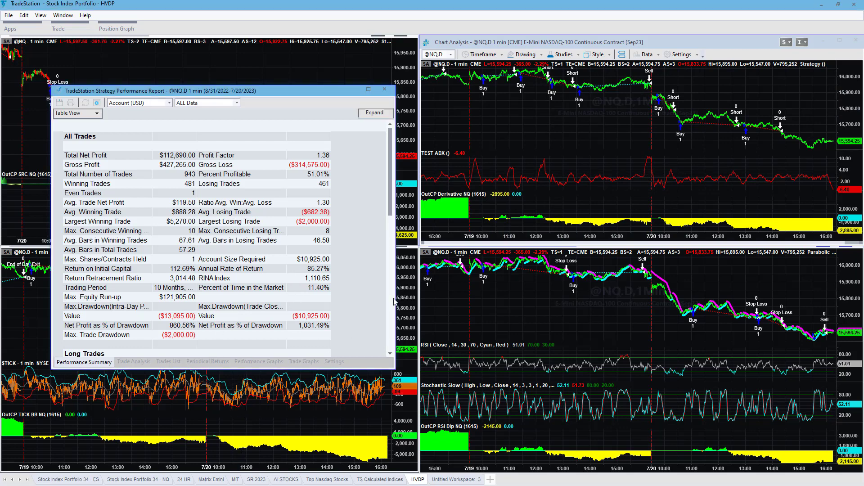
pyautogui.click(259, 362)
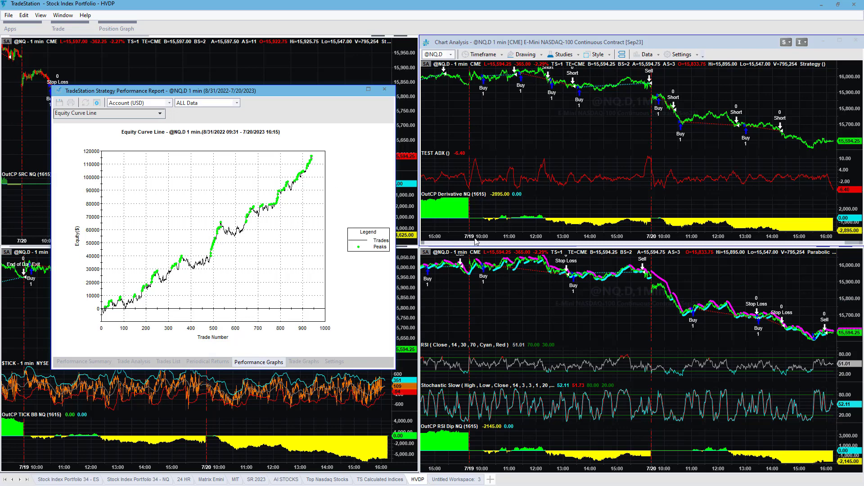
pyautogui.click(92, 361)
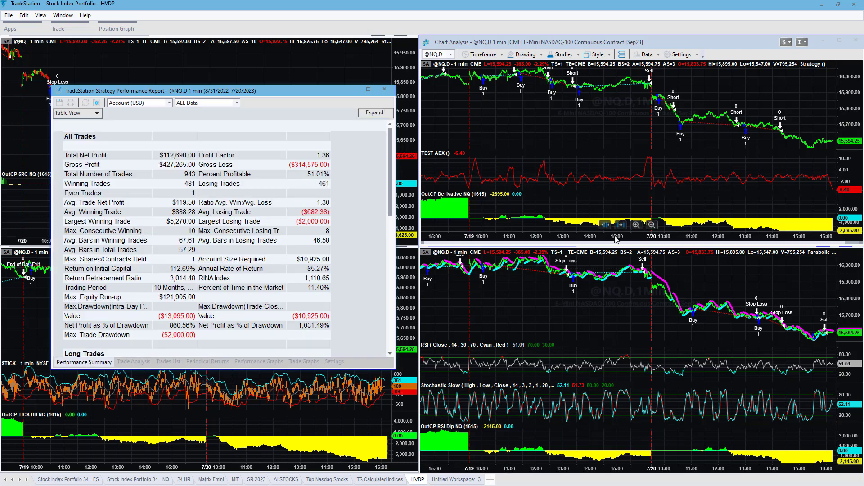
pyautogui.click(478, 315)
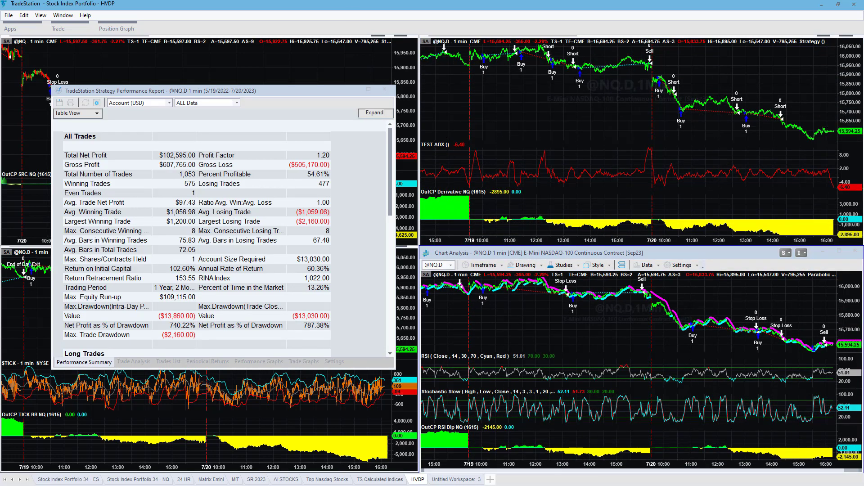
pyautogui.rightClick(528, 304)
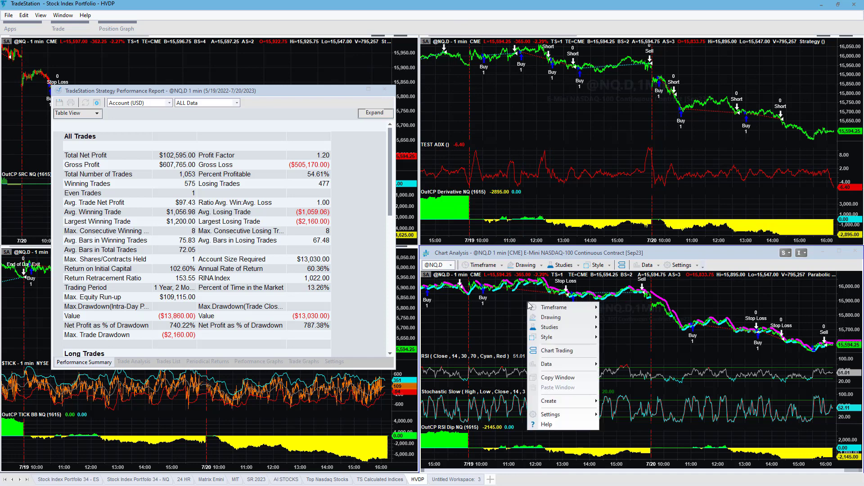
pyautogui.moveTo(574, 364)
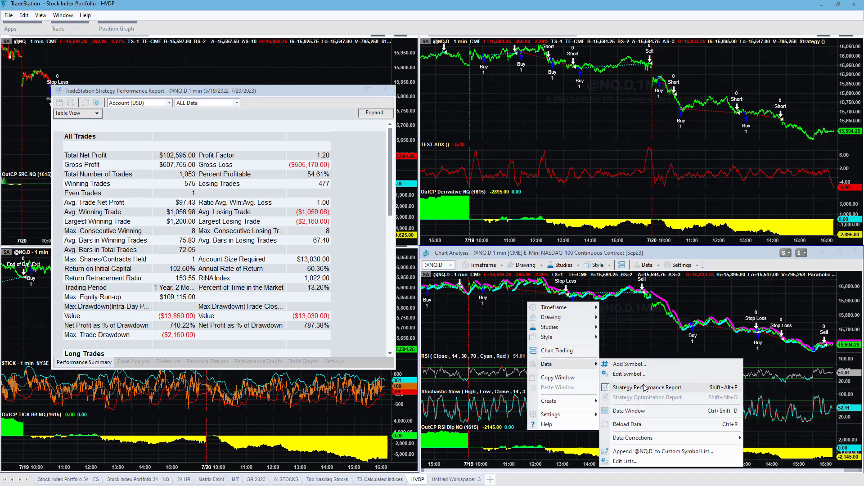
pyautogui.click(634, 387)
pyautogui.rightClick(523, 322)
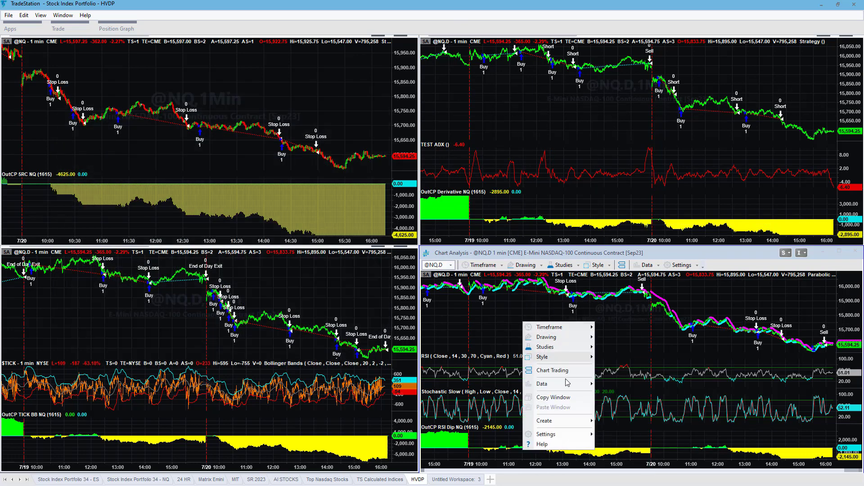
pyautogui.moveTo(562, 389)
pyautogui.click(639, 311)
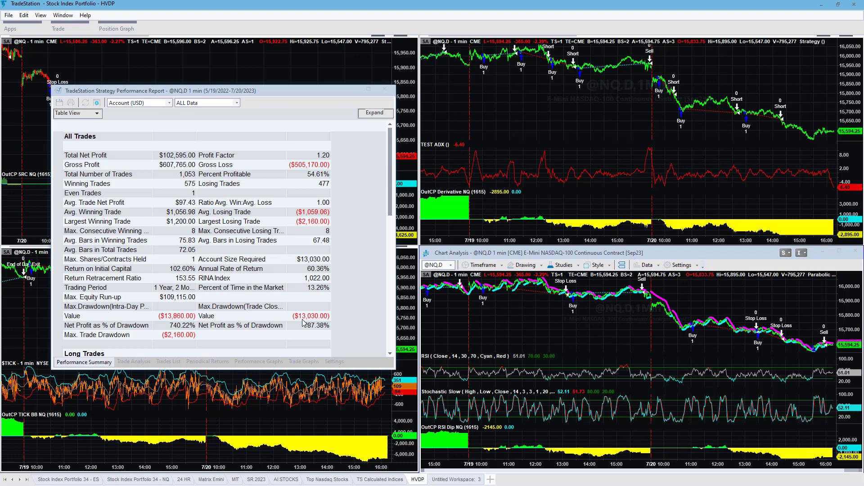
pyautogui.click(258, 362)
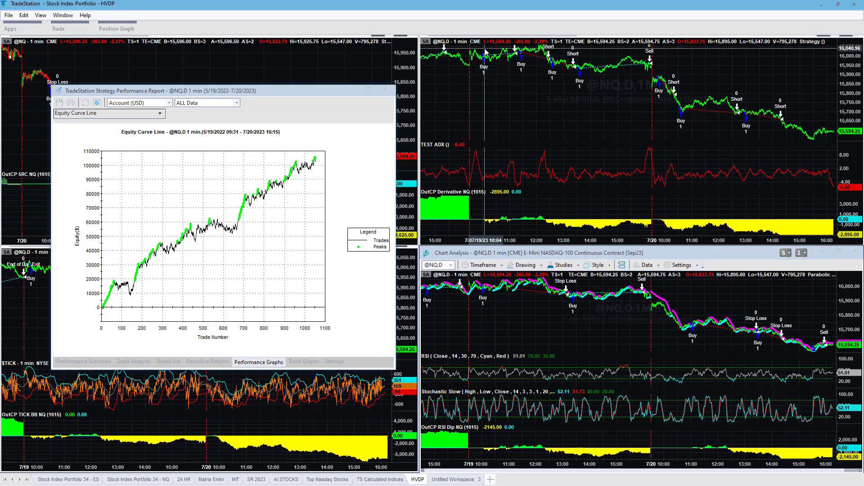
pyautogui.click(385, 90)
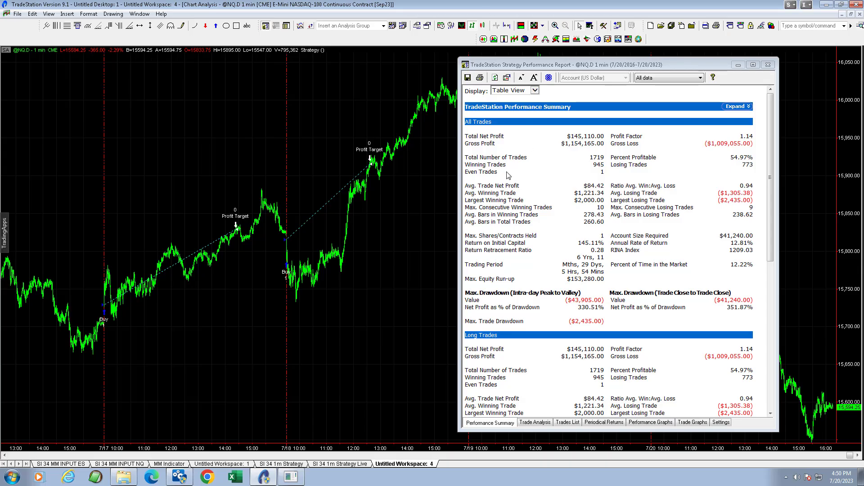
pyautogui.click(599, 67)
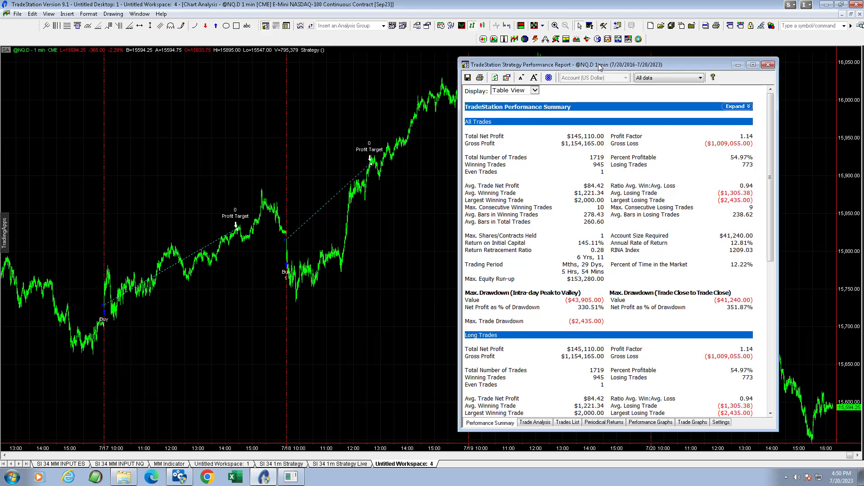
pyautogui.moveTo(611, 65); pyautogui.dragTo(407, 67)
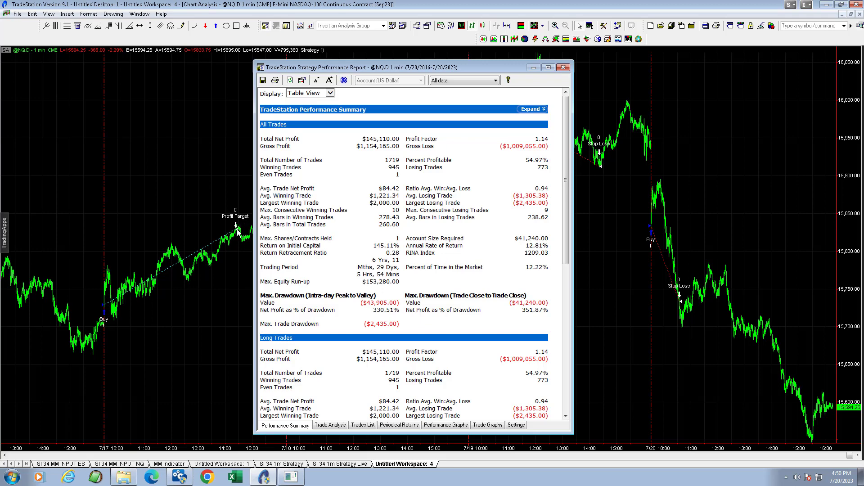
pyautogui.click(453, 426)
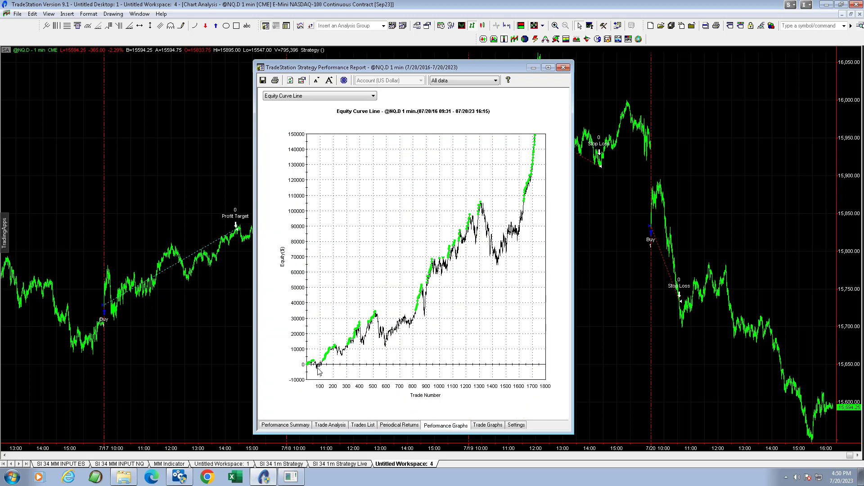
pyautogui.moveTo(318, 368); pyautogui.dragTo(485, 225)
pyautogui.click(499, 273)
# Check the report's performance summary and inspect points on the equity curve from the late drawdown up to the final peak
pyautogui.click(288, 425)
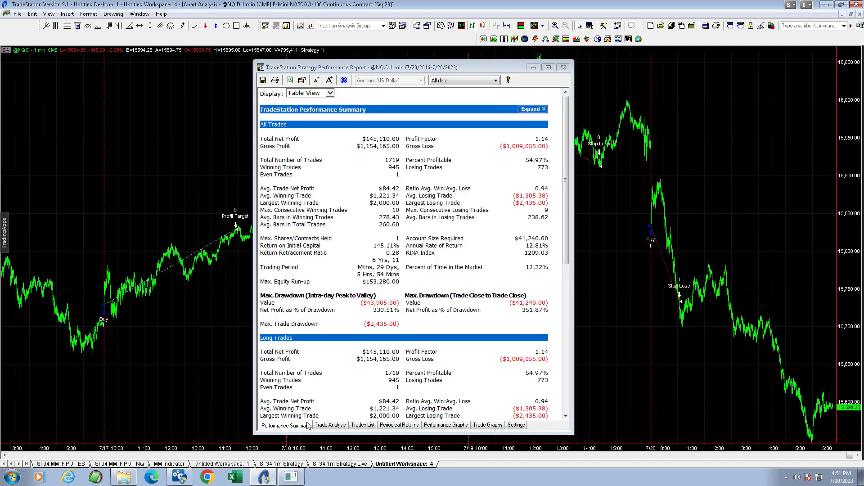
pyautogui.click(446, 424)
pyautogui.moveTo(497, 273); pyautogui.dragTo(518, 240)
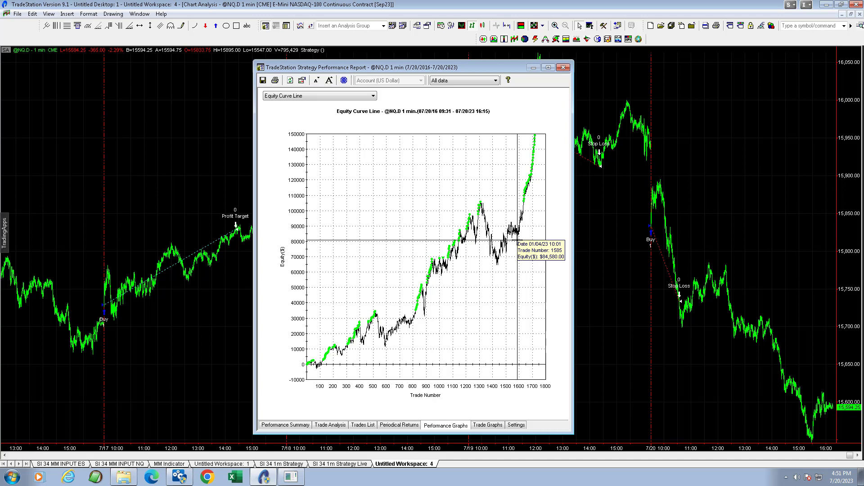
pyautogui.moveTo(518, 240); pyautogui.dragTo(535, 160)
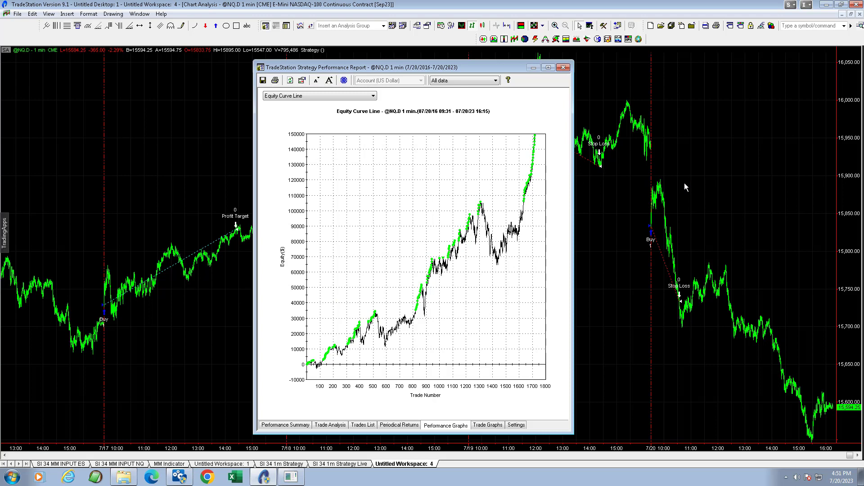
pyautogui.moveTo(517, 255); pyautogui.dragTo(517, 255)
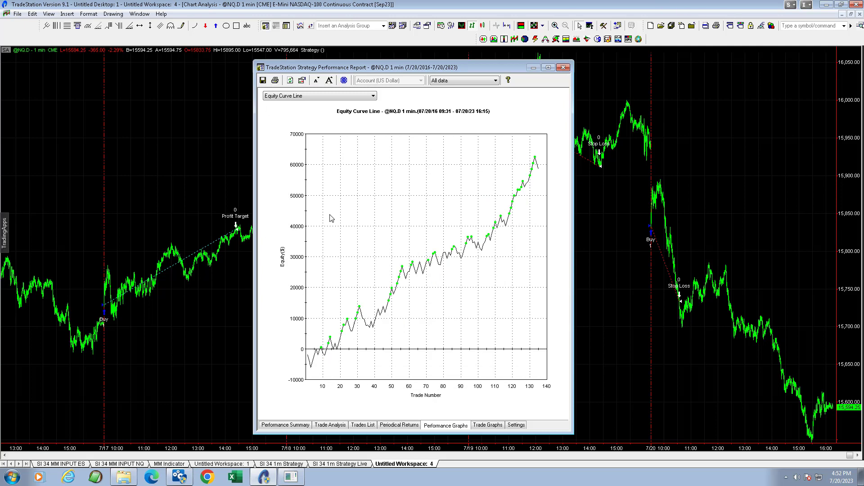
# Highlight the trade count, average trade net profit and trade-close maximum drawdown in the All Trades performance summary
pyautogui.click(287, 425)
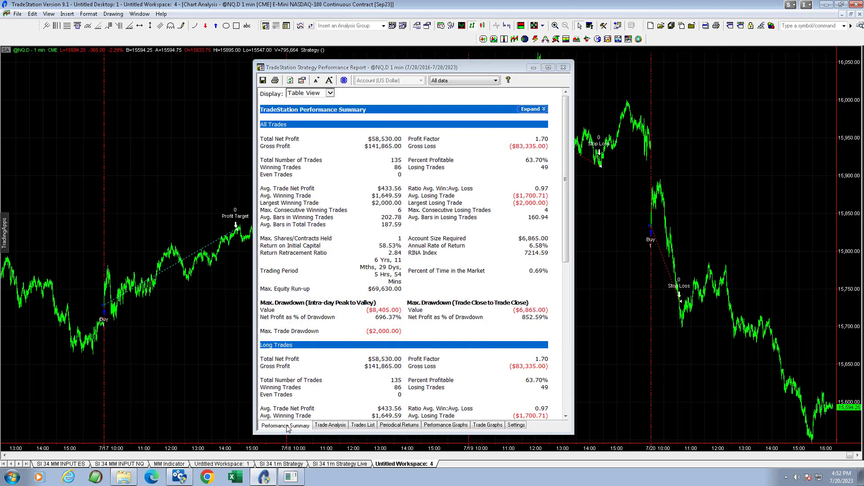
pyautogui.moveTo(372, 143); pyautogui.dragTo(403, 189)
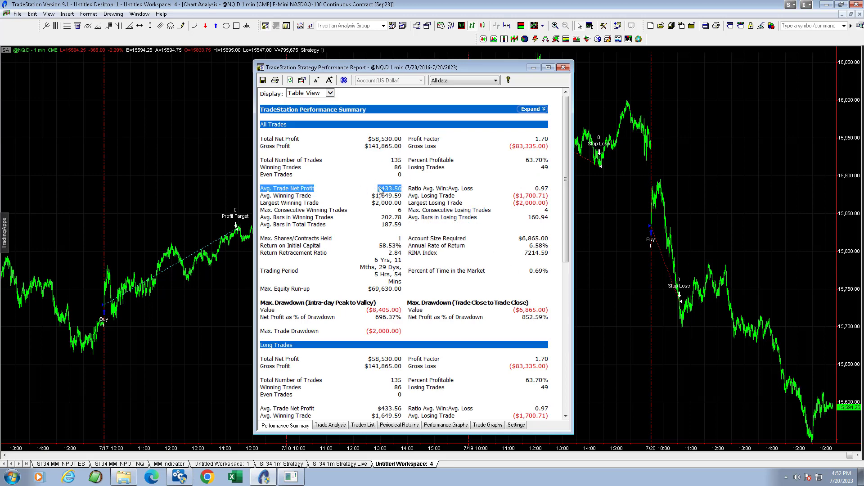
pyautogui.moveTo(362, 162); pyautogui.dragTo(390, 191)
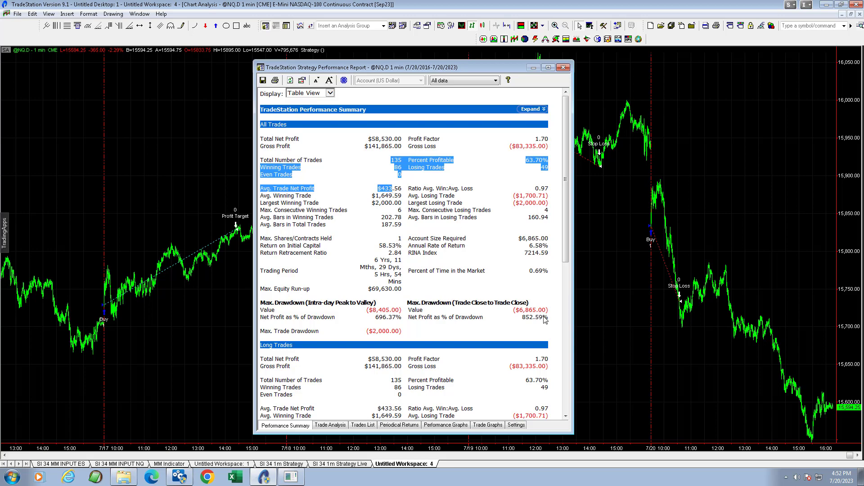
pyautogui.moveTo(515, 310); pyautogui.dragTo(547, 310)
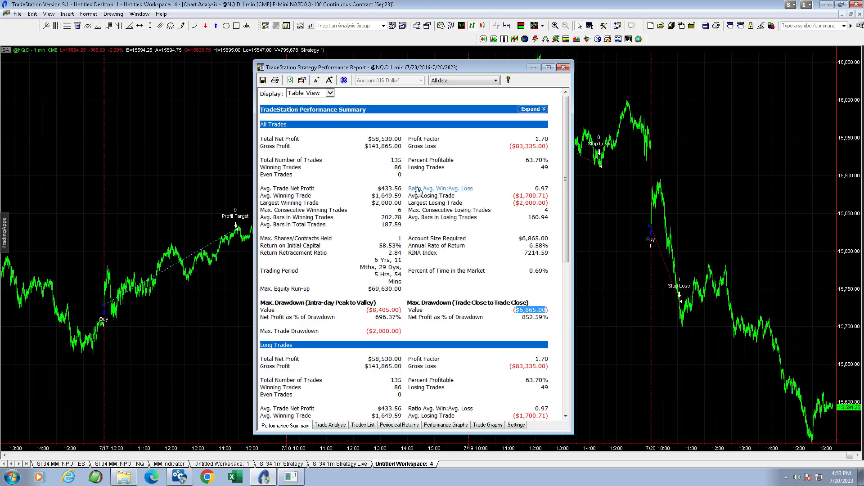
pyautogui.click(448, 427)
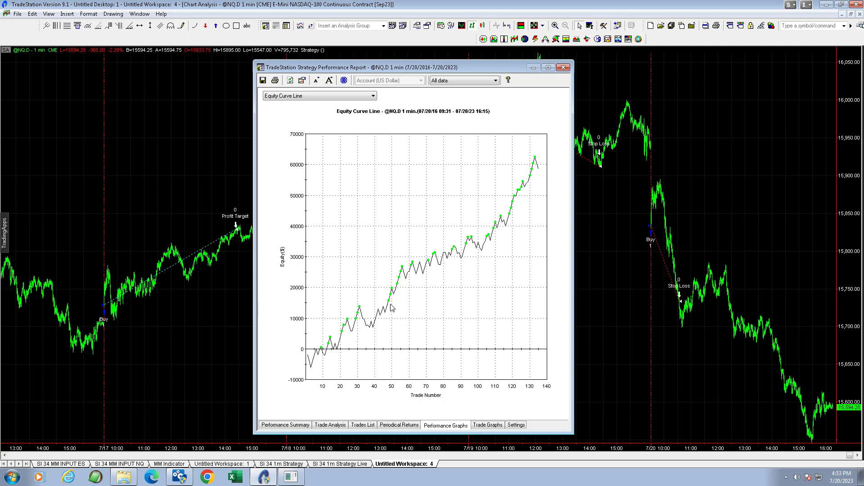
pyautogui.click(292, 424)
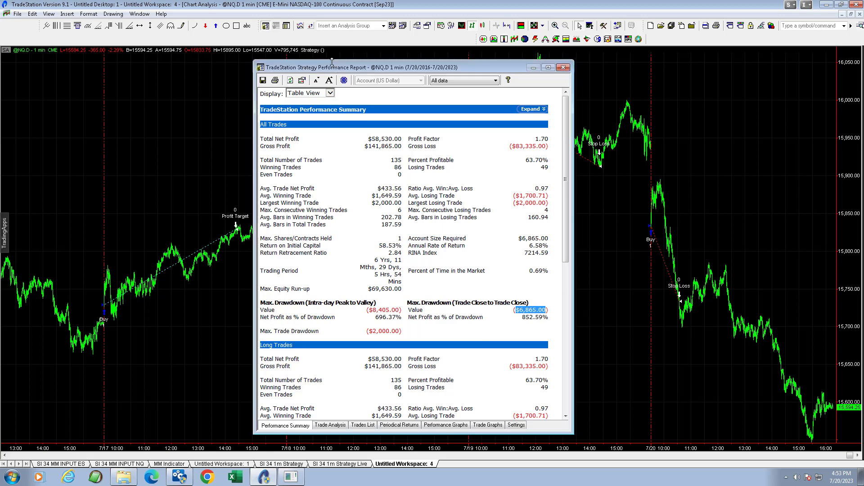
pyautogui.moveTo(333, 60); pyautogui.dragTo(337, 74)
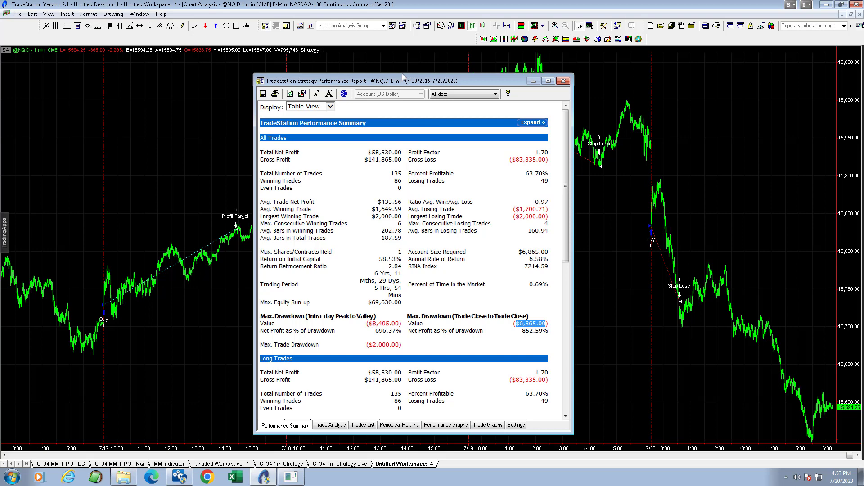
pyautogui.moveTo(406, 83); pyautogui.dragTo(447, 97)
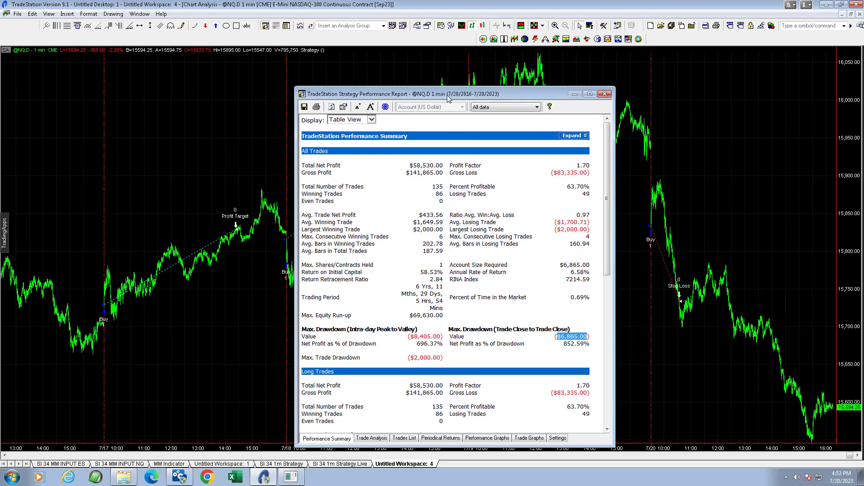